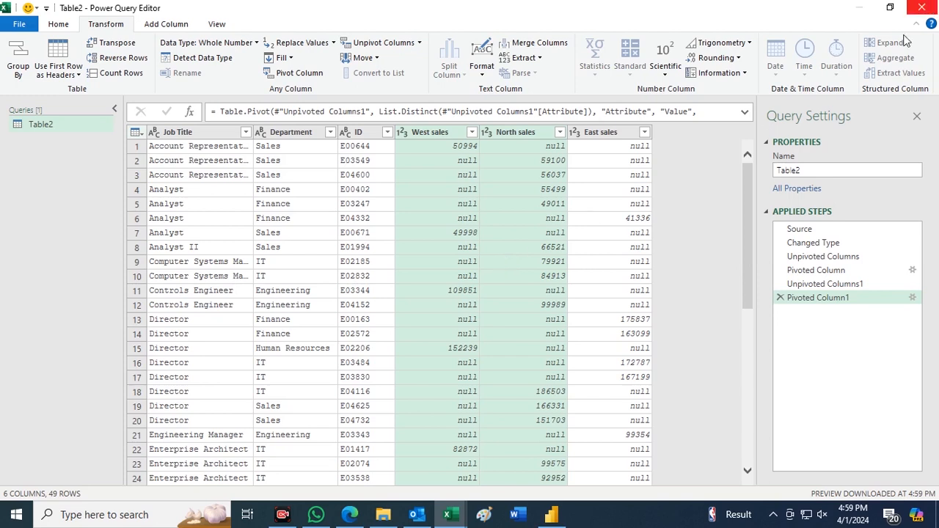
- Close the Power Query Editor and discard the query changes
left_click(927, 10)
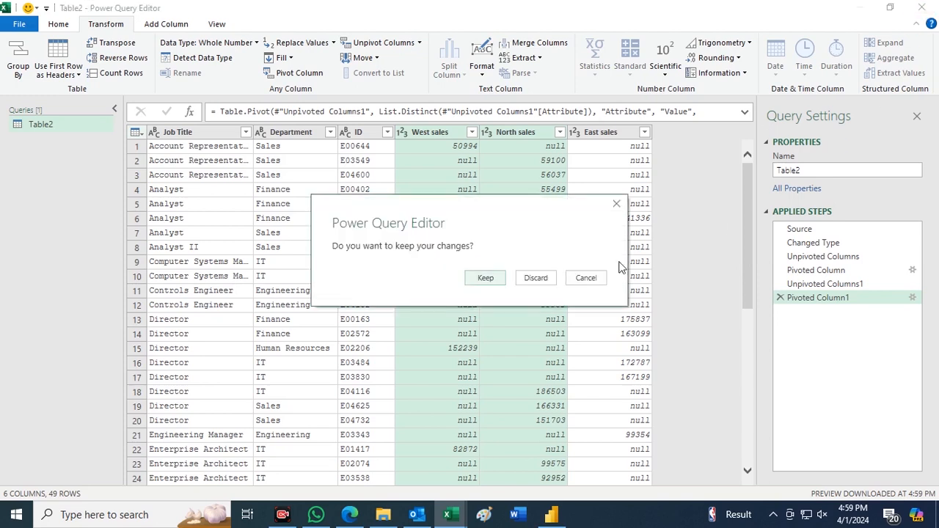
left_click(546, 273)
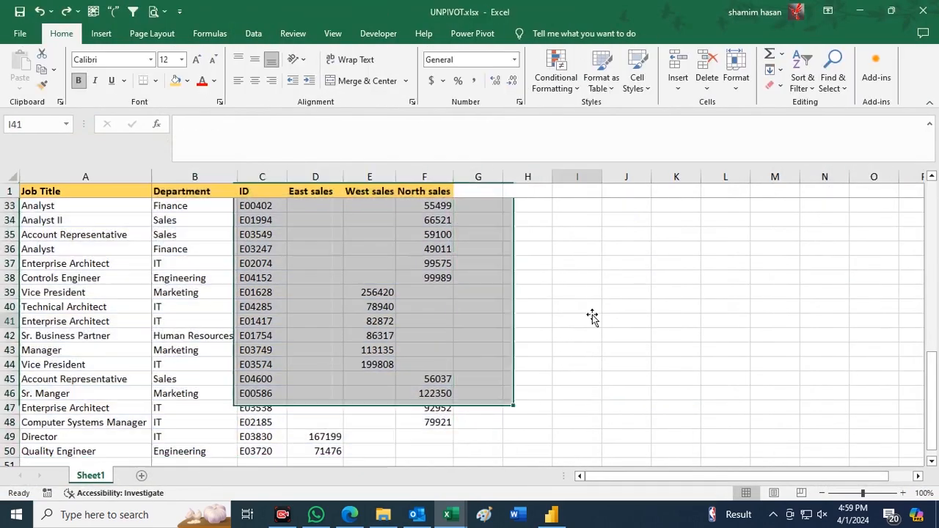
- Clear the leftover yellow fill from column G of the sales sheet
left_click(593, 319)
scroll(150, 316, "up", 3)
scroll(150, 316, "up", 8)
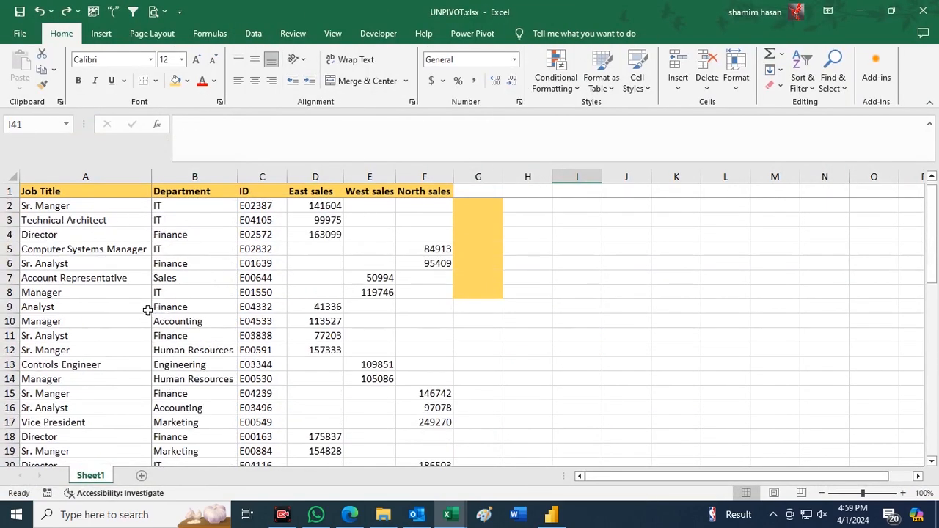
left_click(482, 176)
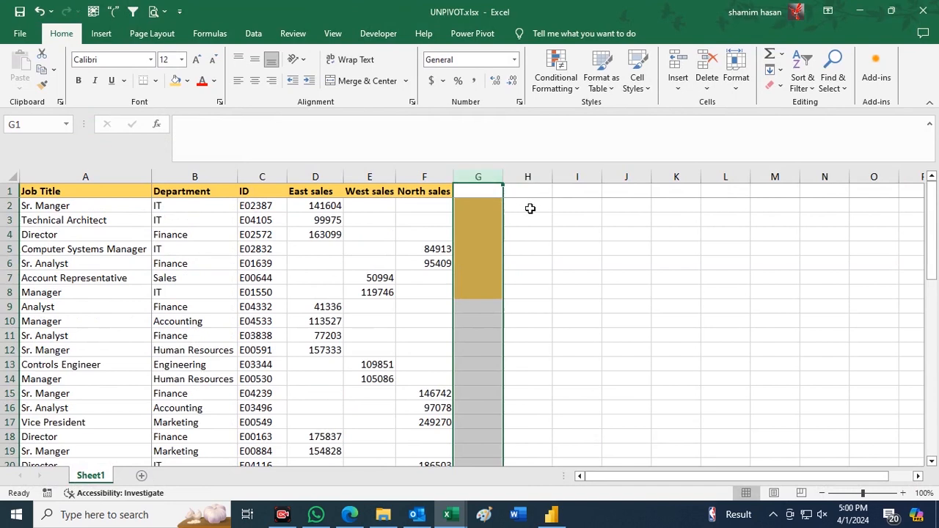
left_click(577, 306)
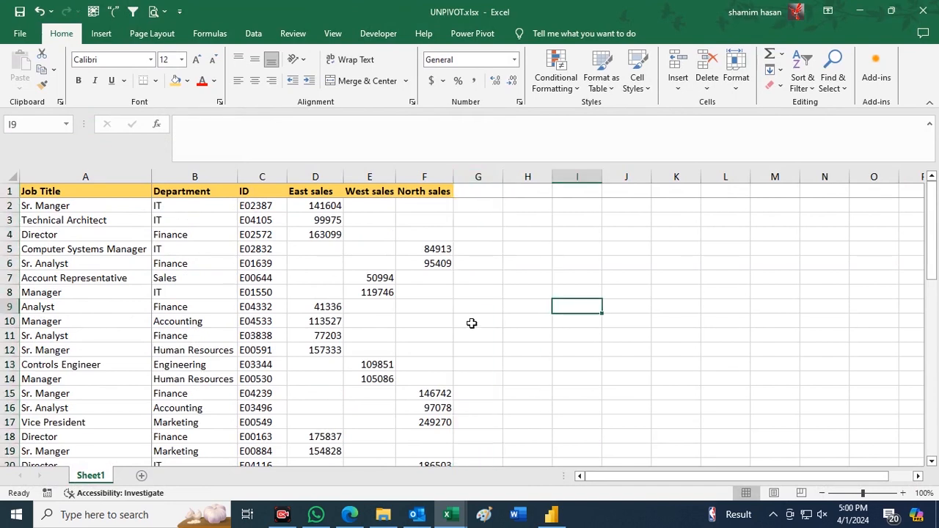
left_click(507, 264)
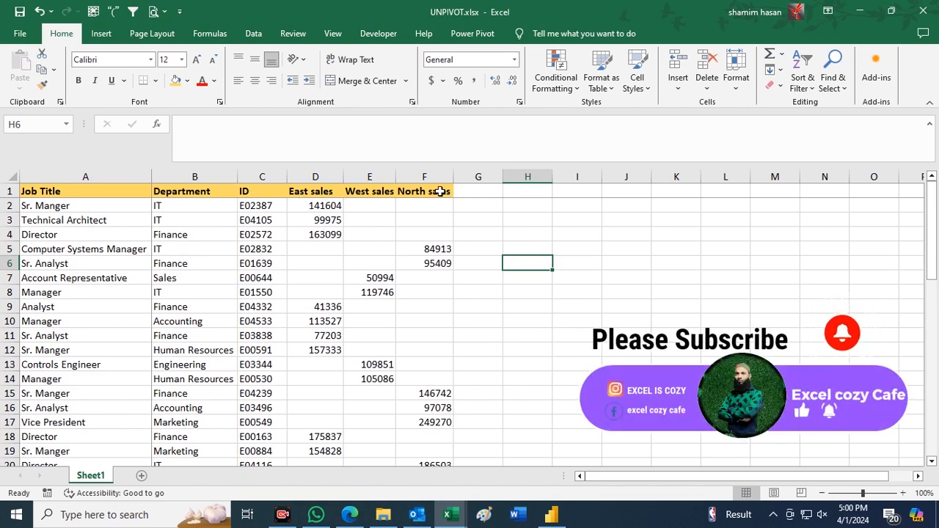
- Examine how each ID's sales figure is spread across the East, West and North sales columns, including the blank cells
left_click_drag(316, 248, 322, 290)
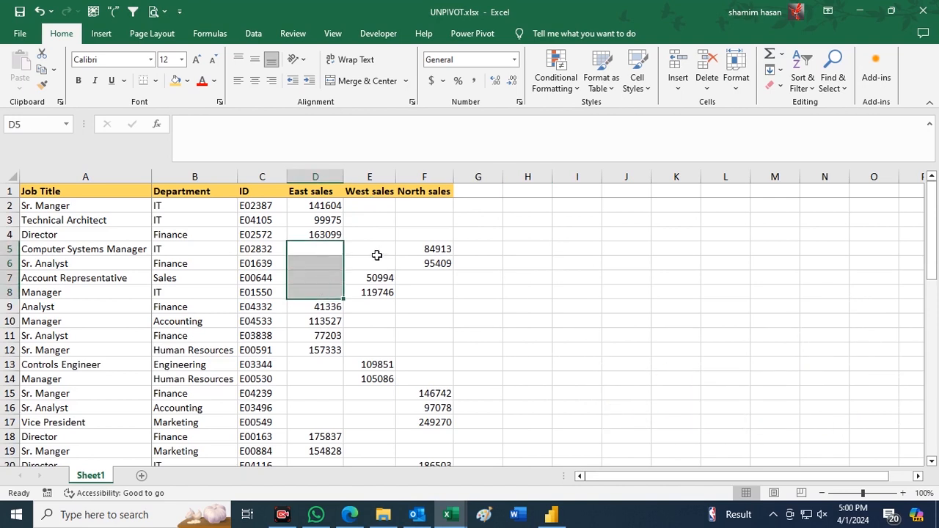
left_click(249, 250)
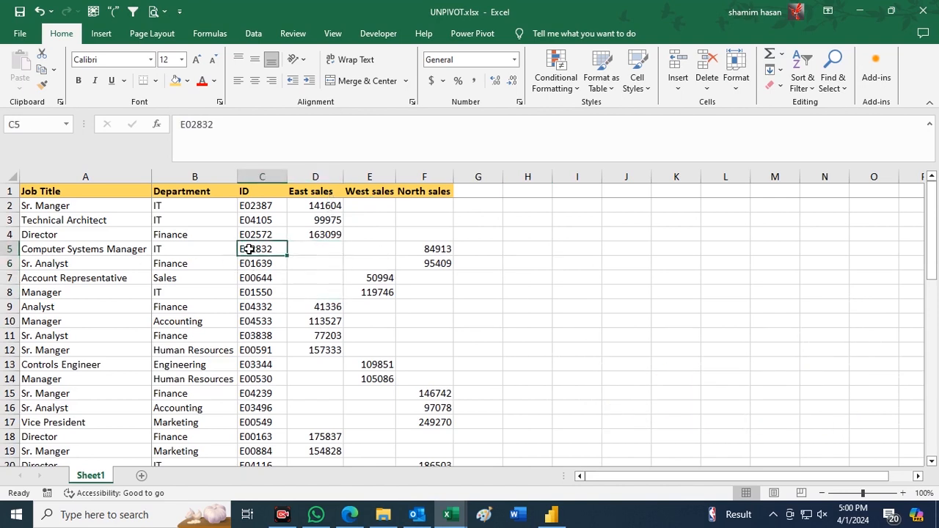
left_click_drag(249, 250, 442, 260)
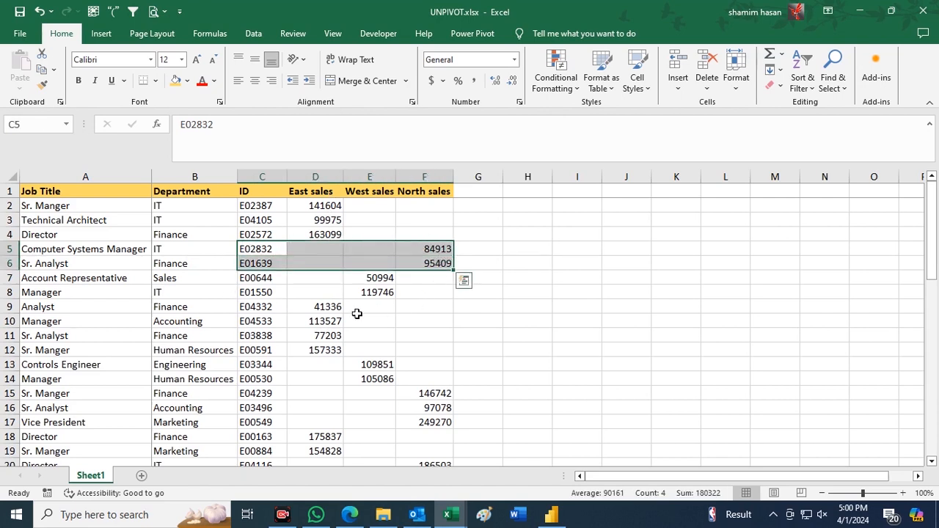
left_click_drag(267, 280, 366, 295)
left_click_drag(267, 209, 329, 240)
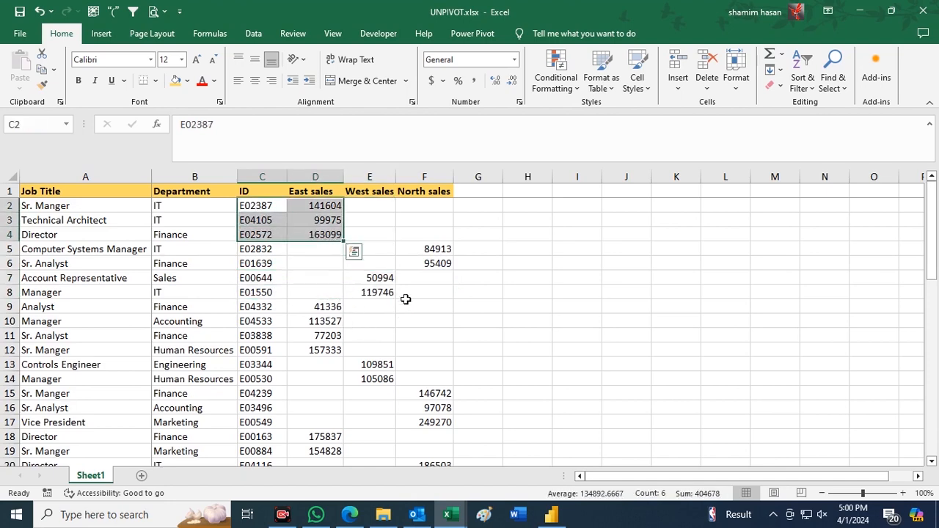
scroll(382, 323, "down", 6)
scroll(361, 330, "down", 3)
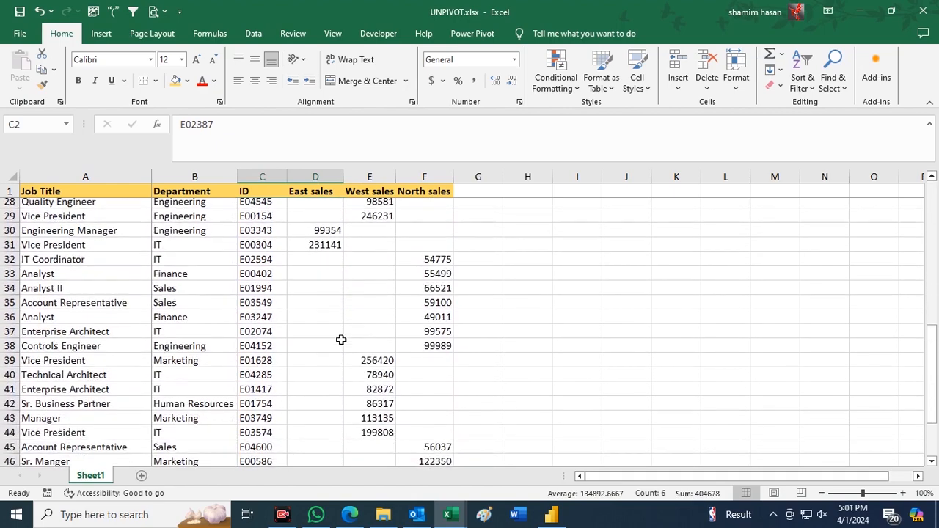
scroll(353, 325, "up", 9)
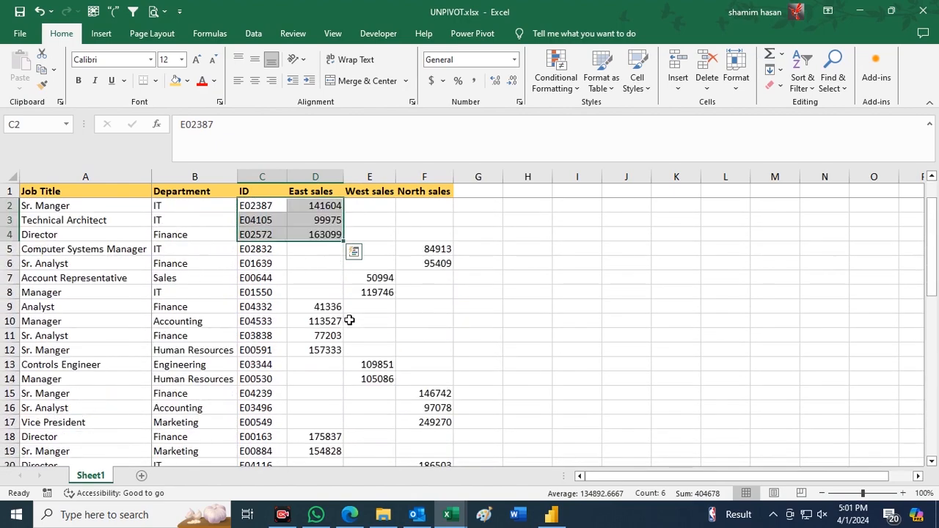
left_click(421, 307)
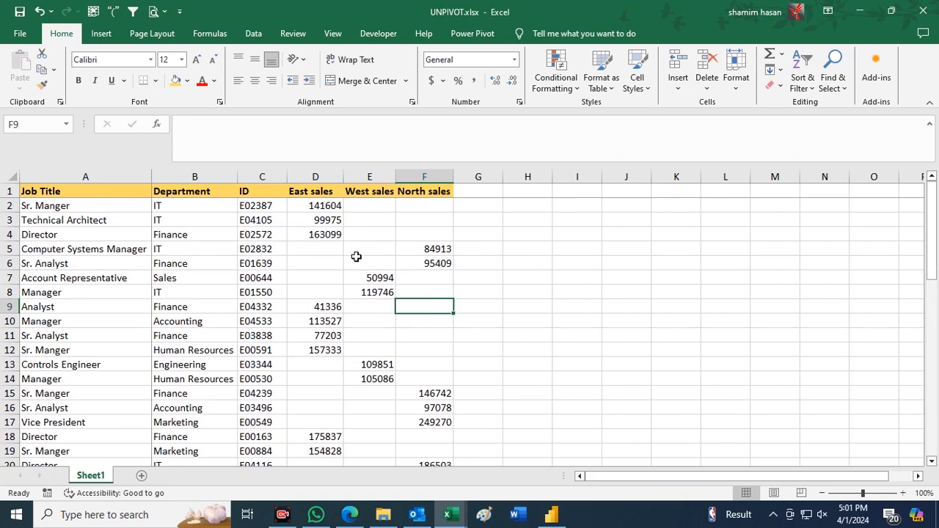
left_click(313, 191)
left_click_drag(313, 190, 418, 193)
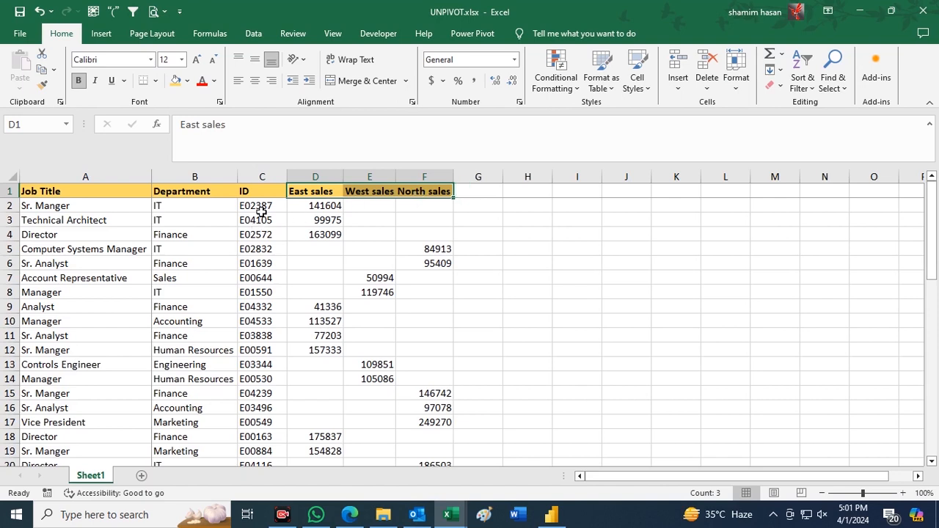
left_click_drag(260, 210, 256, 363)
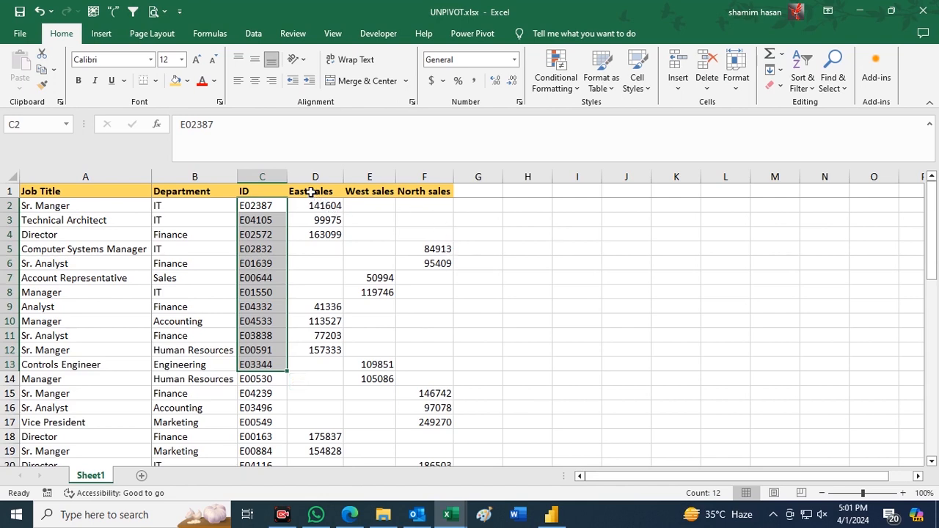
left_click_drag(324, 206, 323, 234)
- Add a new column header "Region" in cell G1, beside North sales
left_click(475, 194)
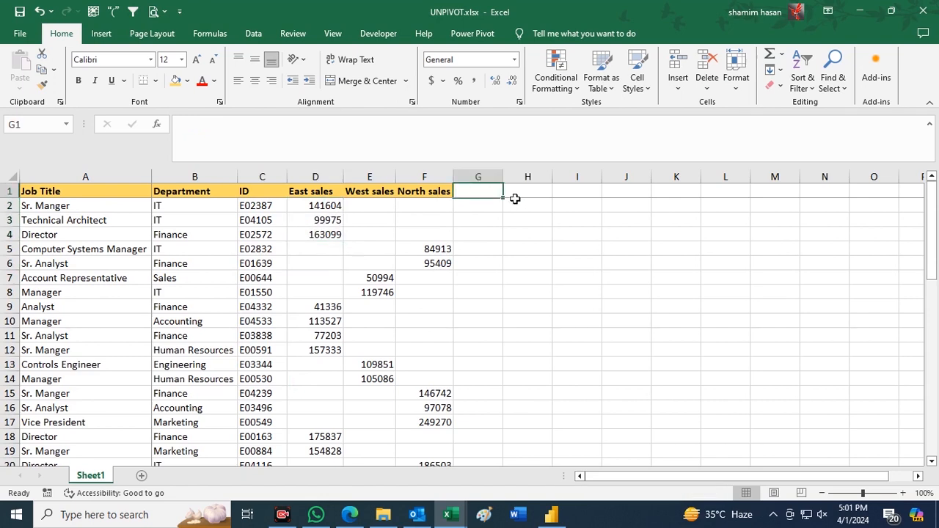
type("r")
type("Re")
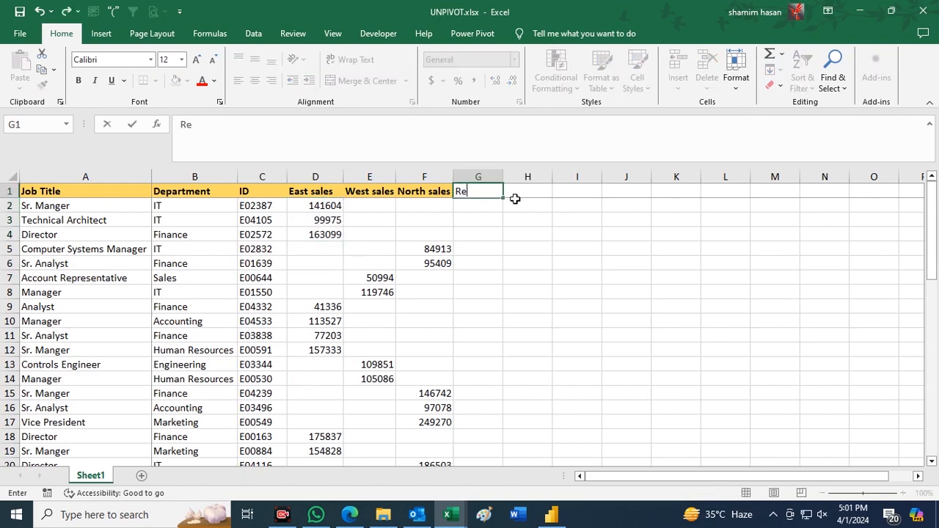
type("gion")
key("Return")
- Copy the "East sales" header into G2:G4 as the region for the first three rows
key("Left")
key("Left")
key("Left")
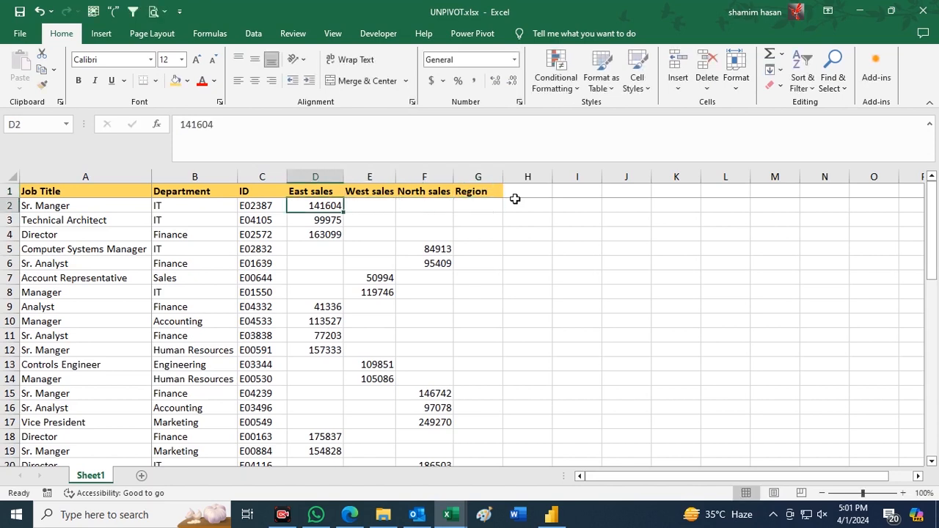
key("Up")
key("ctrl+c")
key("Right")
key("Right")
key("Right")
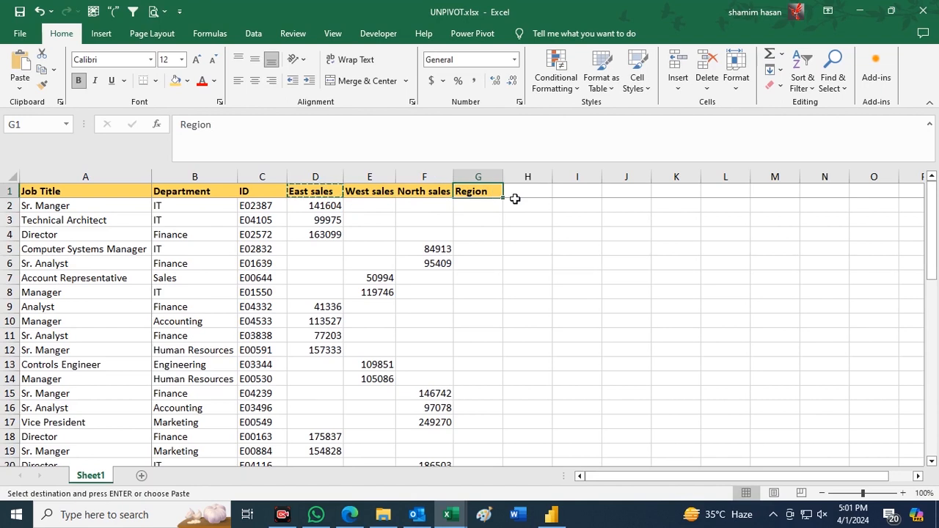
key("Down")
key("shift+Down")
key("shift+Down")
key("ctrl+v")
key("Escape")
- Copy the "North sales" header into G5:G6 as the region for those two rows
key("Left")
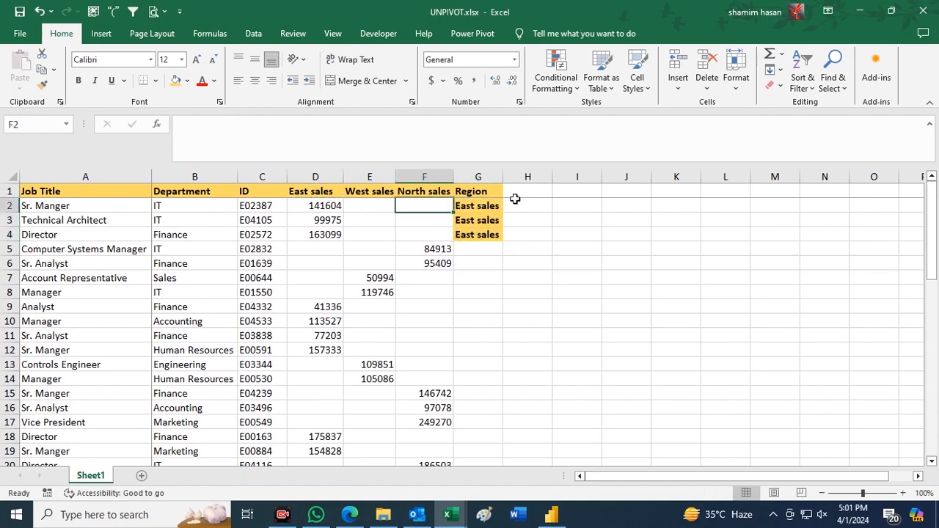
key("Left")
key("Down")
key("Down")
key("Right")
key("Down")
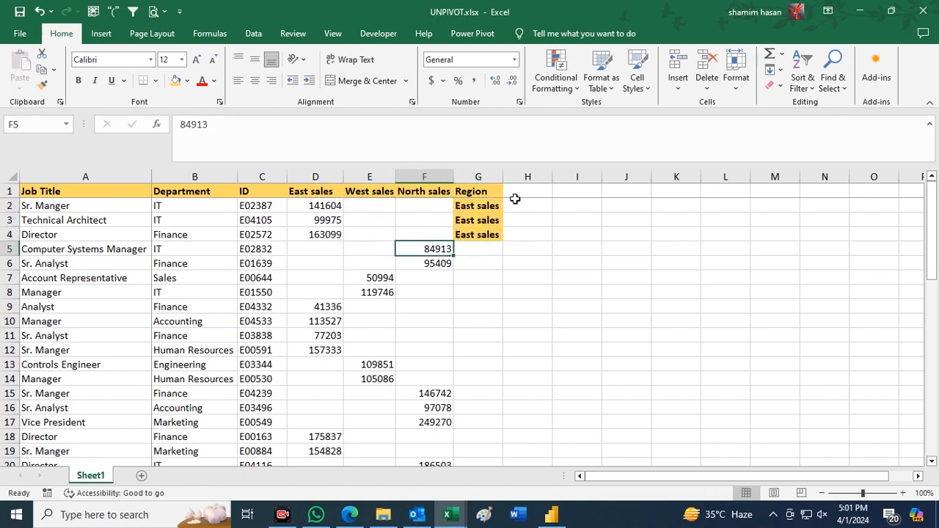
key("Right")
key("Up")
key("Up")
key("Up")
key("Up")
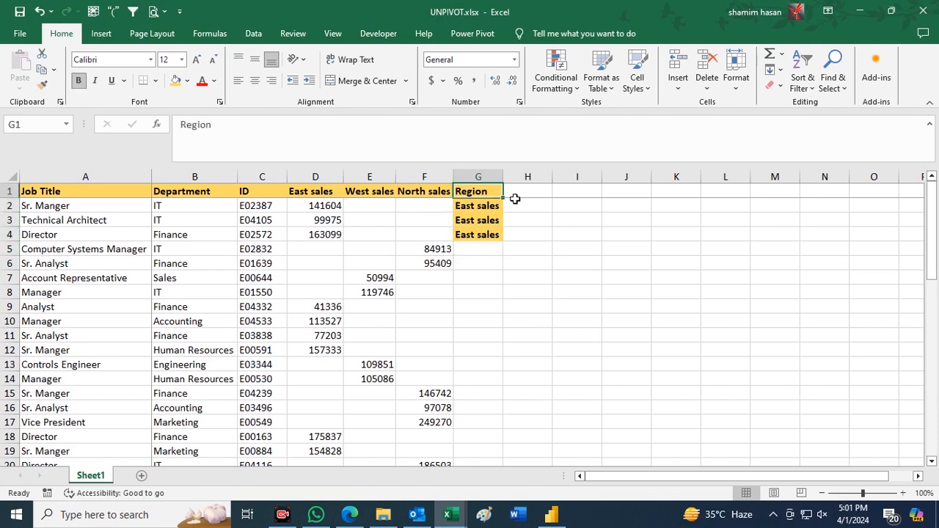
key("Left")
key("ctrl+c")
key("Down")
key("Down")
key("Down")
key("Down")
key("Right")
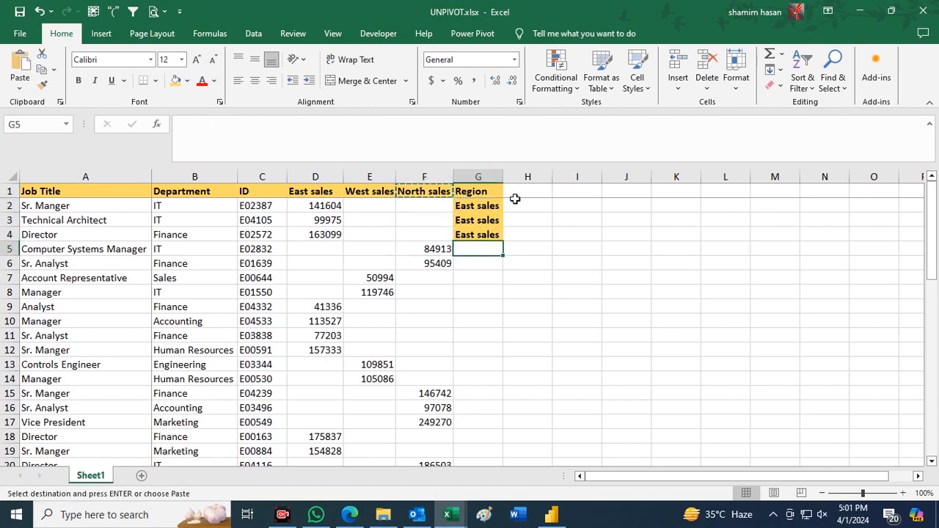
key("ctrl+v")
key("Down")
key("Return")
- Copy the "West sales" header into G7:G8 as the region for those two rows
key("Left")
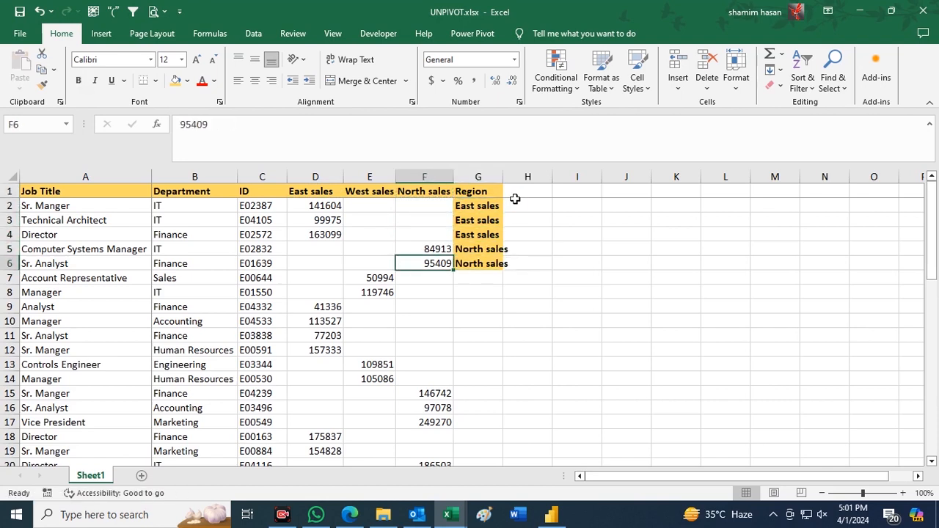
key("Left")
key("Down")
key("Down")
key("Up")
key("Right")
key("Right")
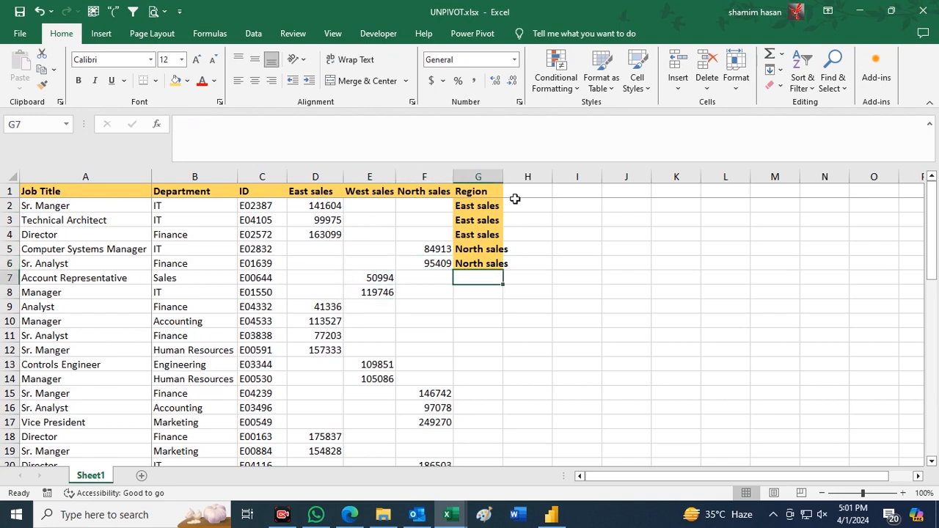
type("w")
key("Escape")
key("Up")
key("Up")
key("Up")
key("Up")
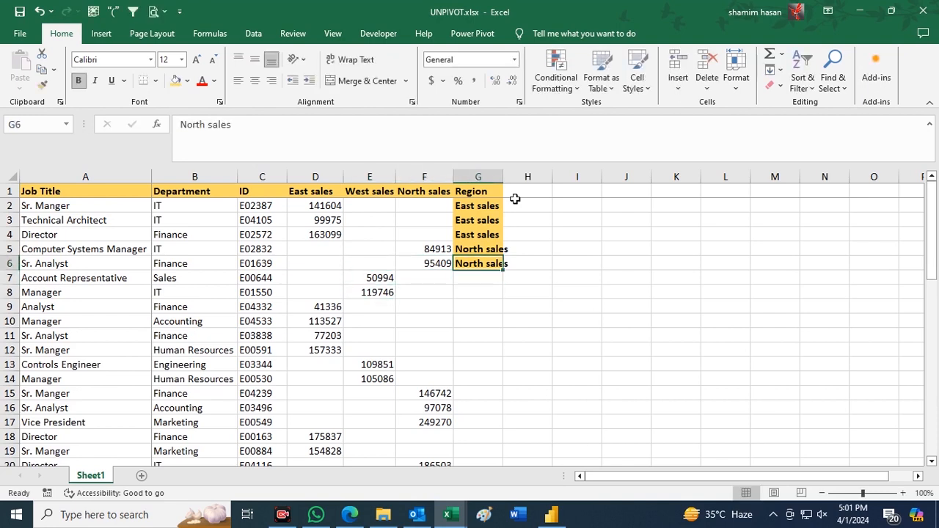
key("Down")
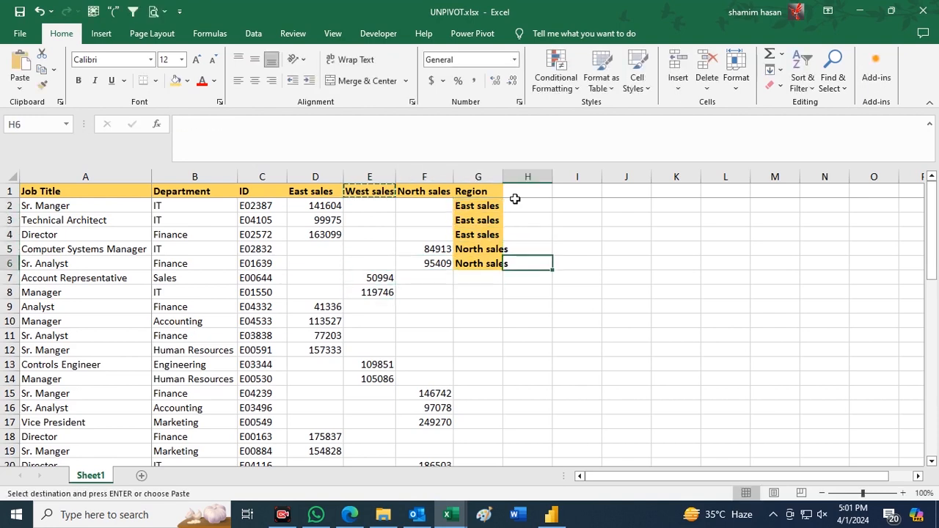
key("Left")
key("Down")
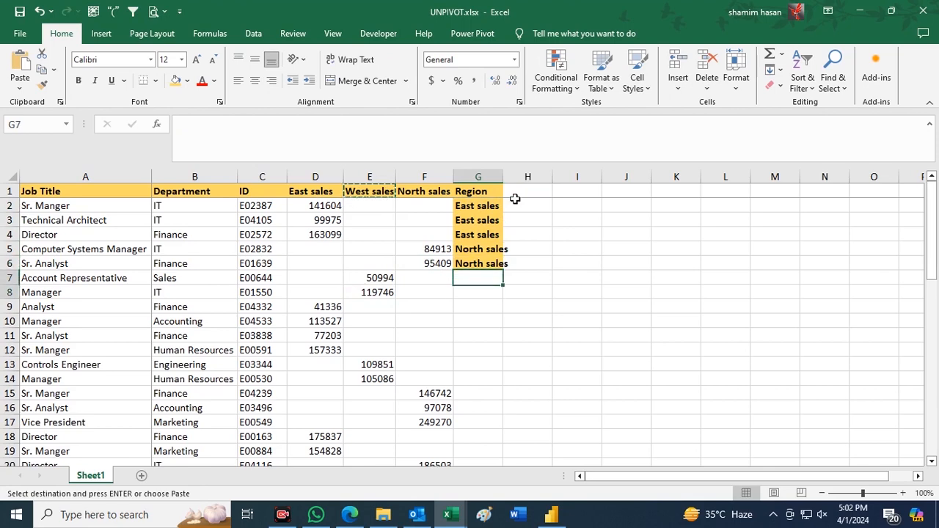
key("shift+Down")
key("ctrl+v")
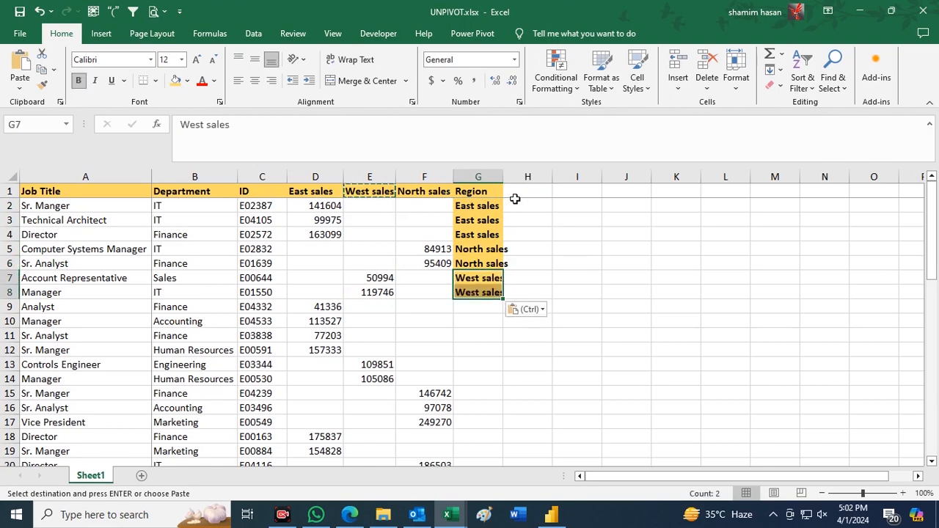
- Look through the rest of the data for rows that still lack a region entry
scroll(176, 345, "down", 12)
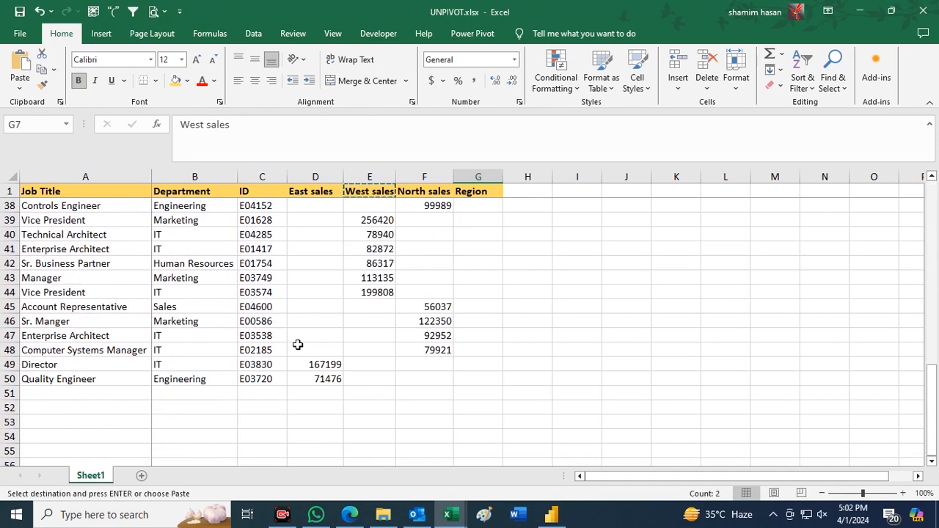
scroll(297, 345, "up", 12)
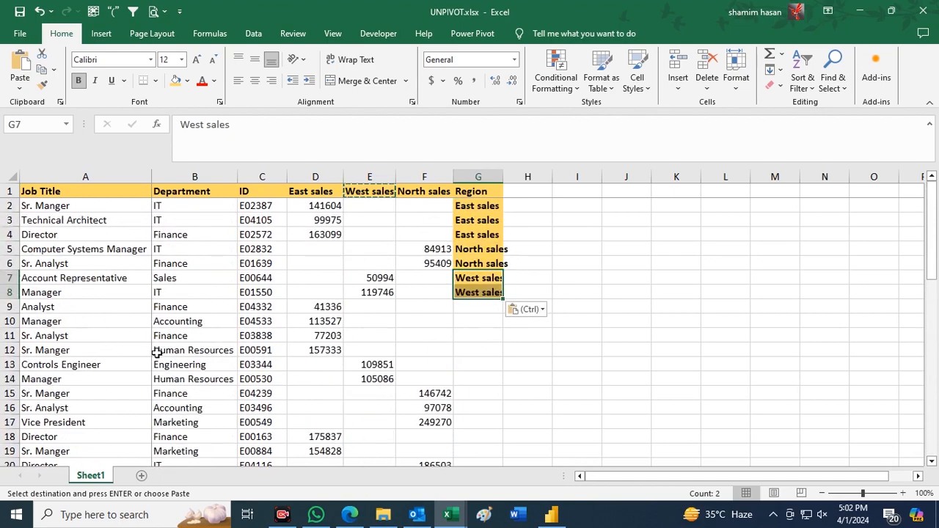
scroll(157, 353, "down", 9)
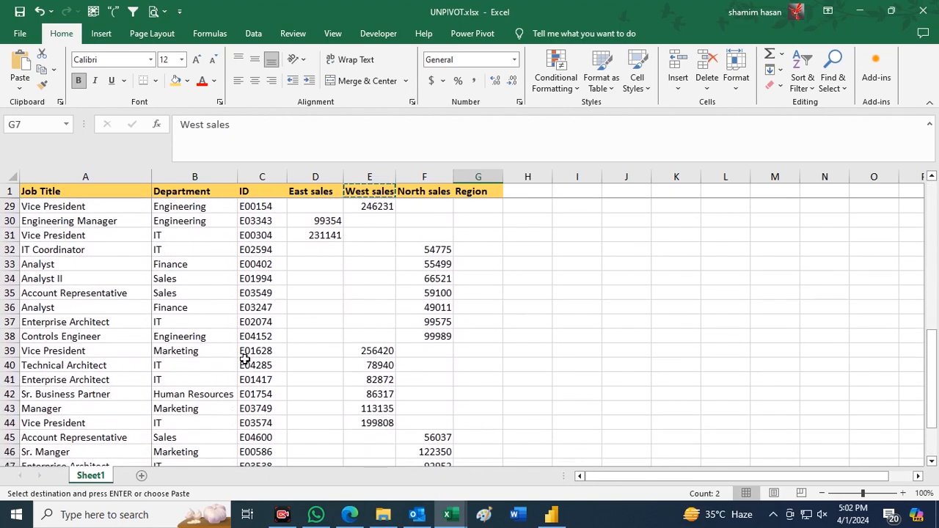
scroll(245, 358, "down", 4)
scroll(462, 350, "up", 11)
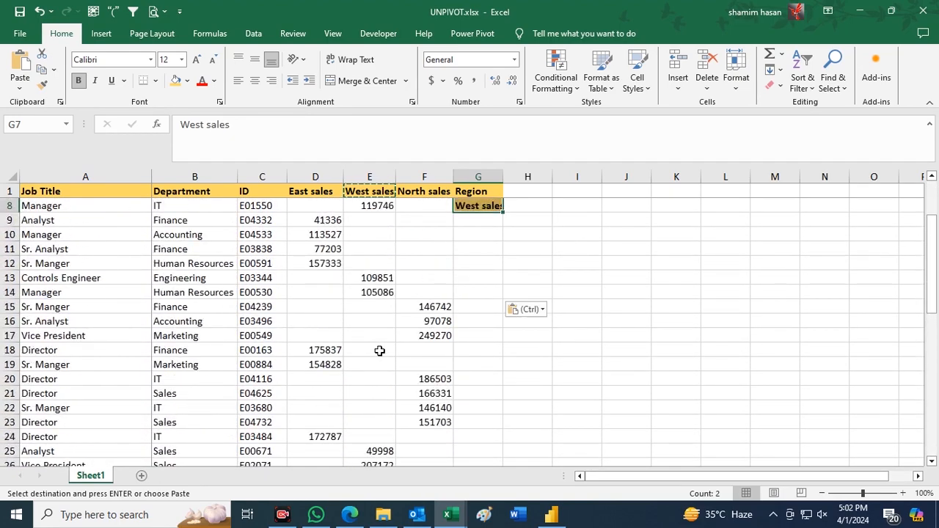
scroll(463, 316, "up", 2)
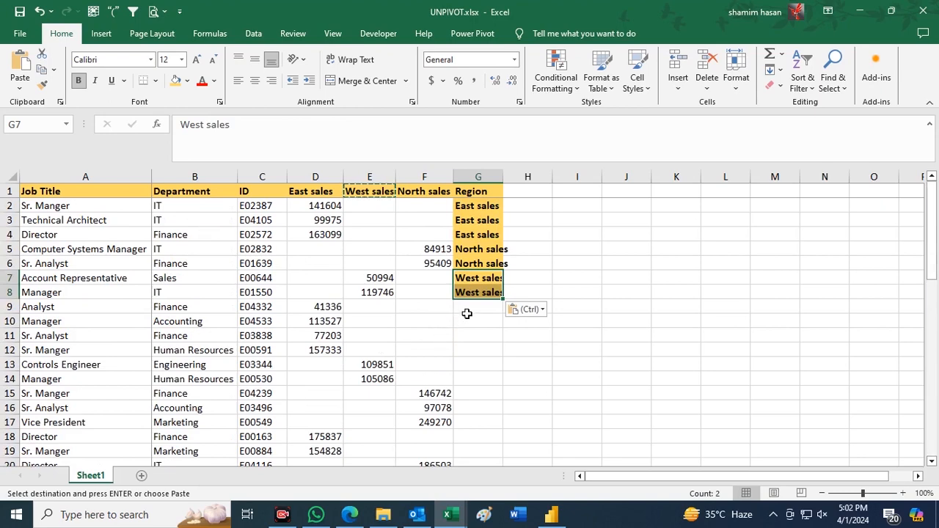
scroll(465, 327, "down", 1)
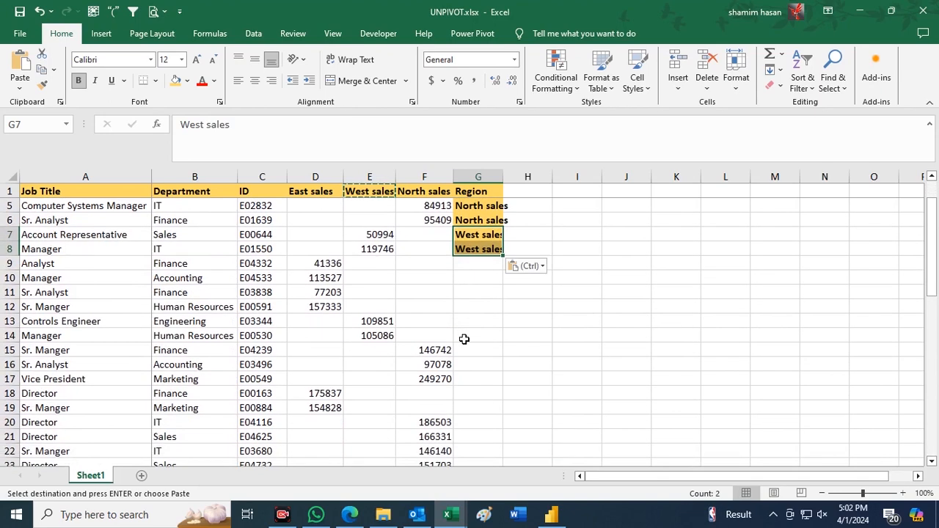
- Delete column G with the manually copied Region labels from the sheet
scroll(464, 339, "up", 1)
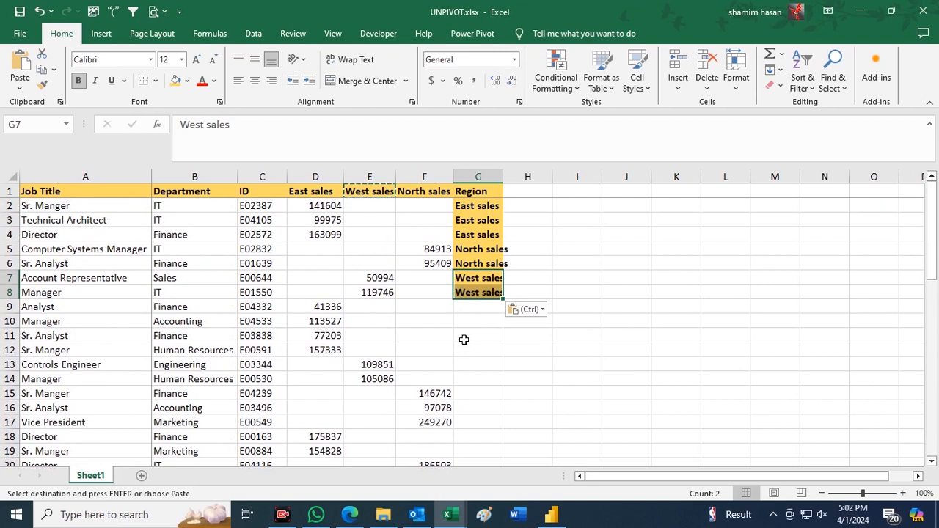
left_click(462, 347)
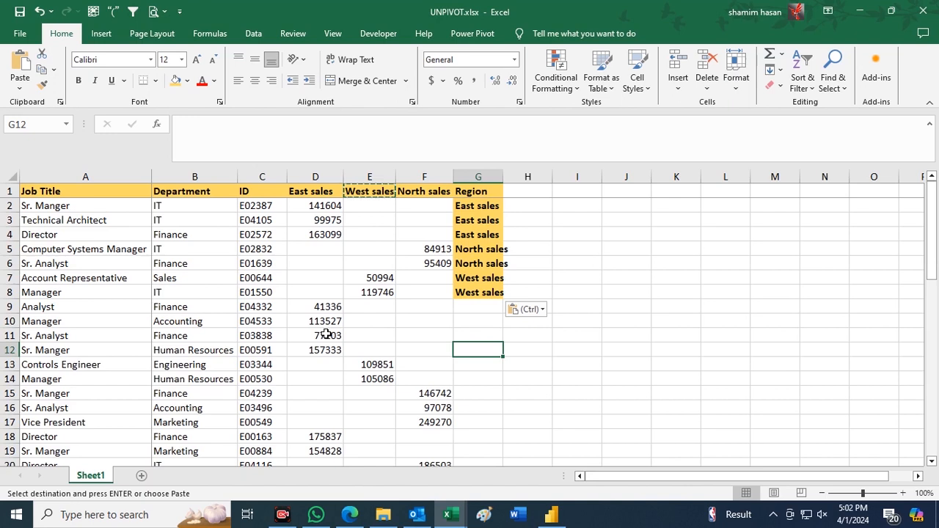
left_click_drag(488, 210, 482, 286)
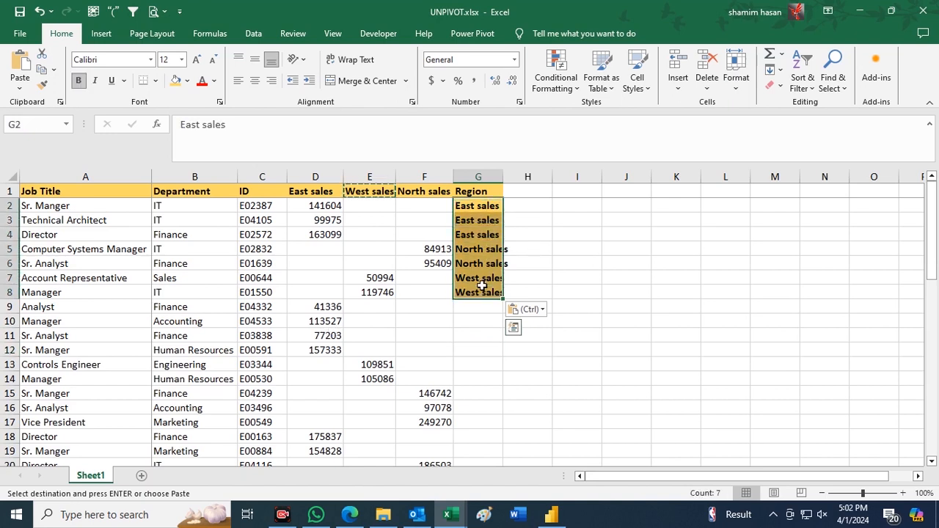
left_click(480, 177)
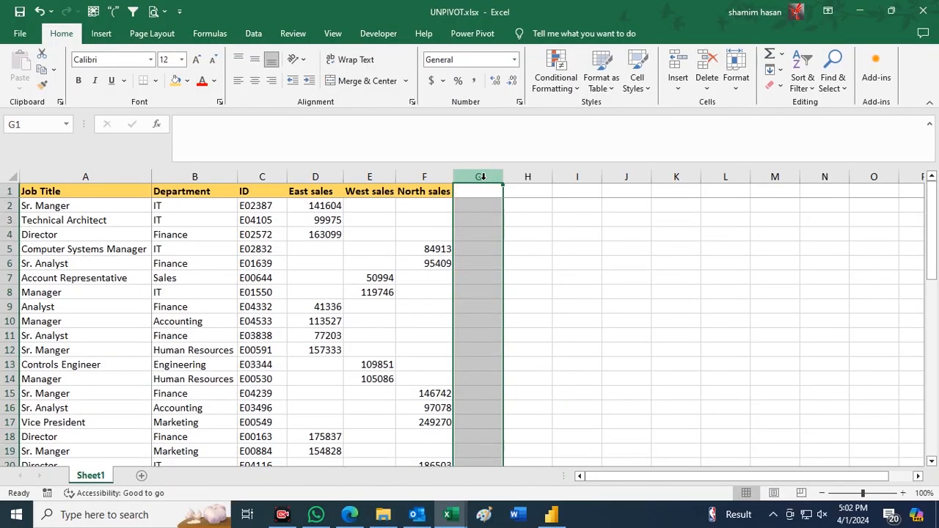
left_click(534, 237)
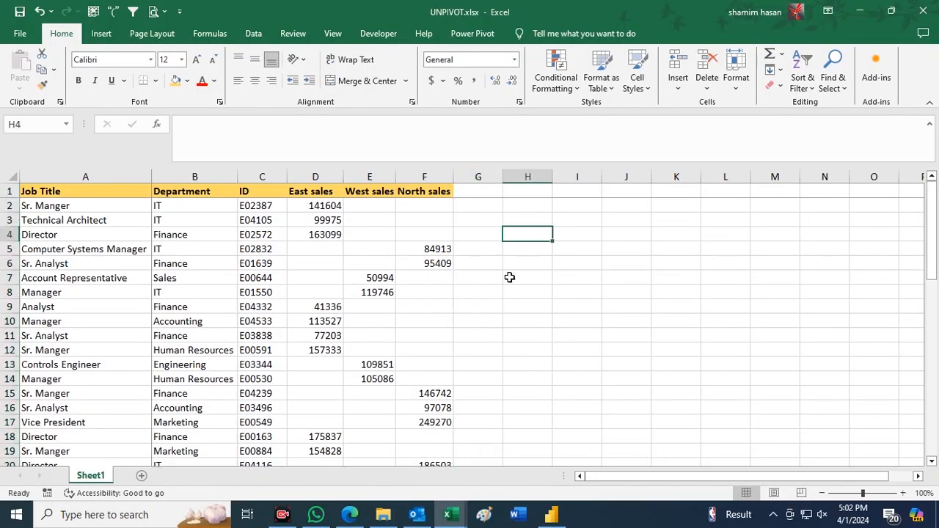
- Load the data range A1:F50 into the Power Query Editor as a table with headers
left_click(88, 234)
left_click(167, 279)
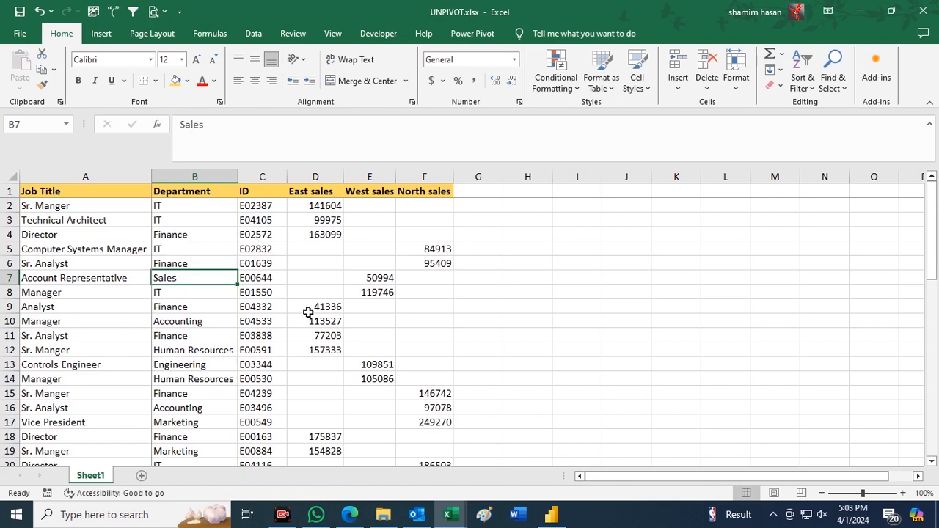
left_click(194, 236)
left_click(105, 249)
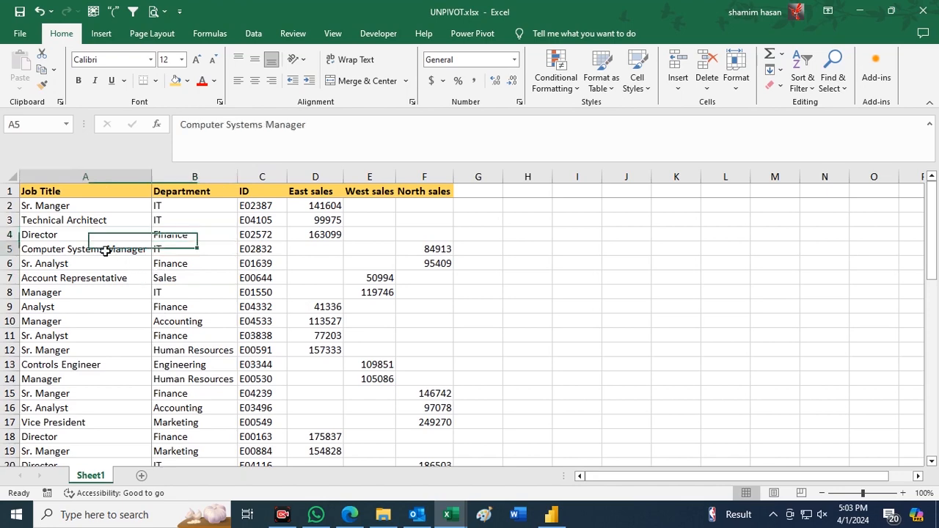
left_click(253, 33)
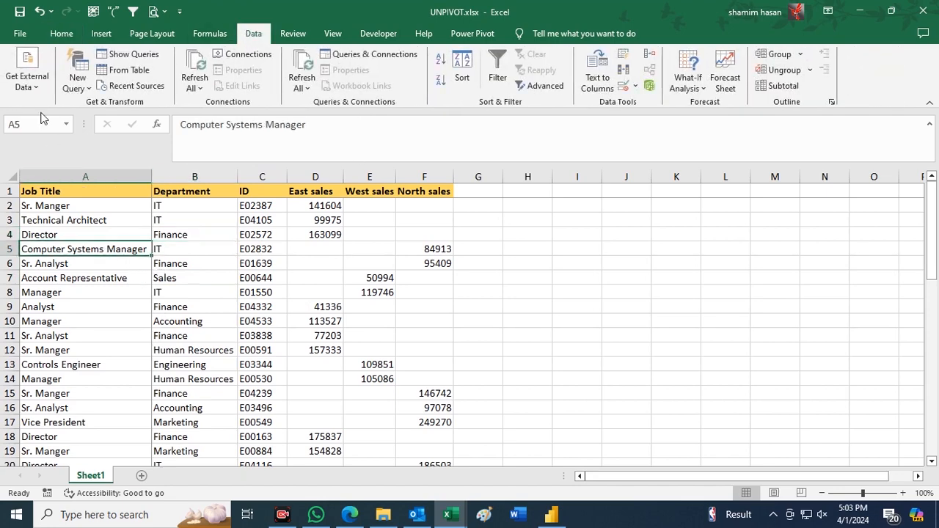
left_click(116, 75)
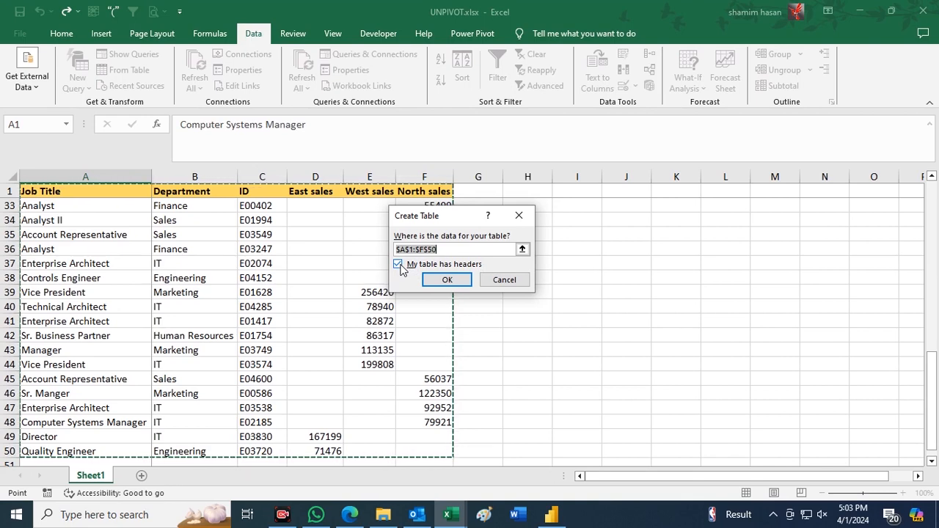
left_click(447, 280)
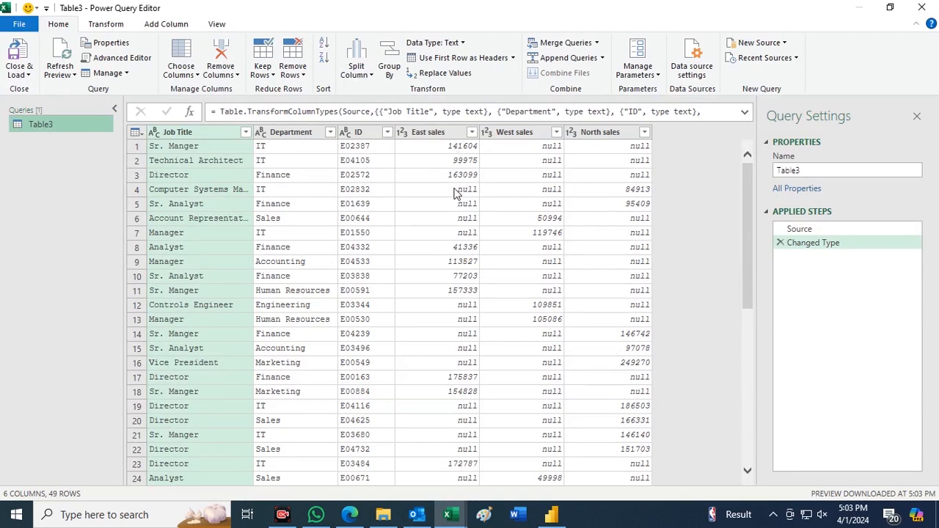
- Examine how the East, West and North sales columns are filled across the first rows of the query
left_click(552, 175)
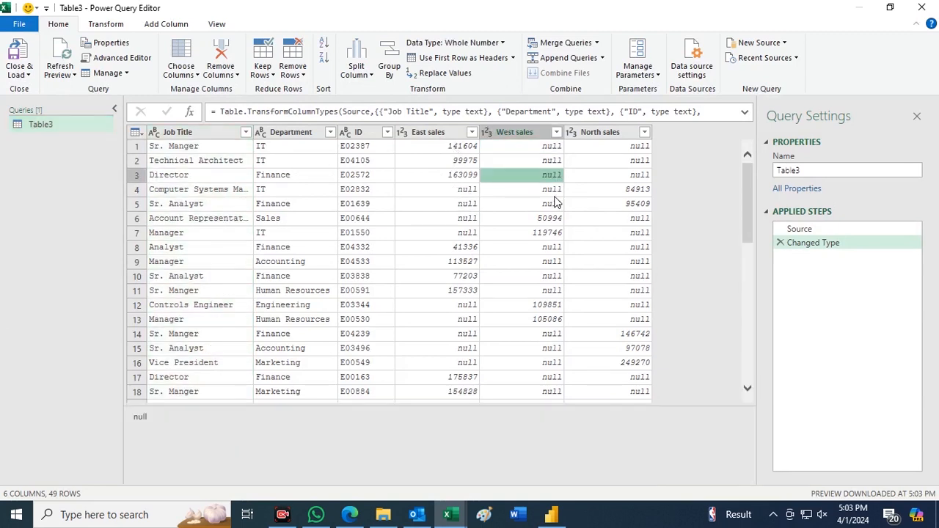
left_click(554, 196)
left_click(465, 189)
left_click(547, 203)
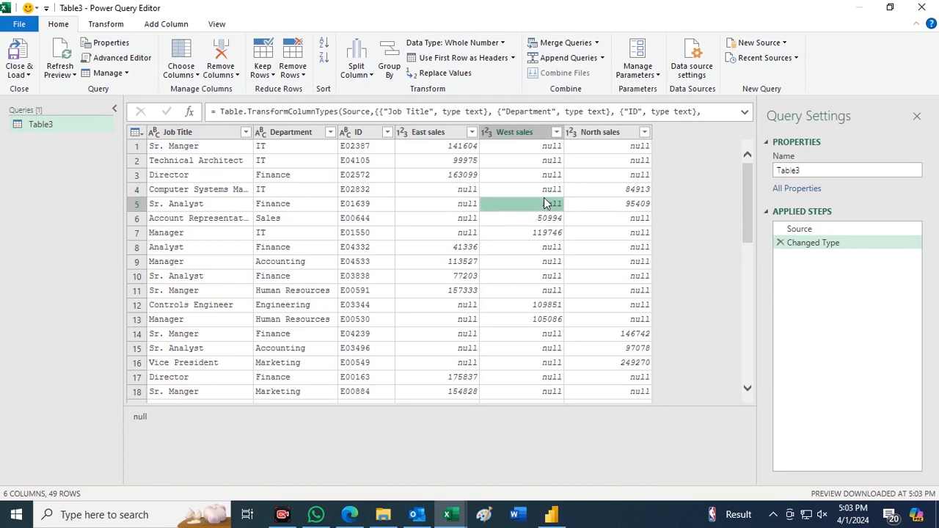
left_click(599, 132)
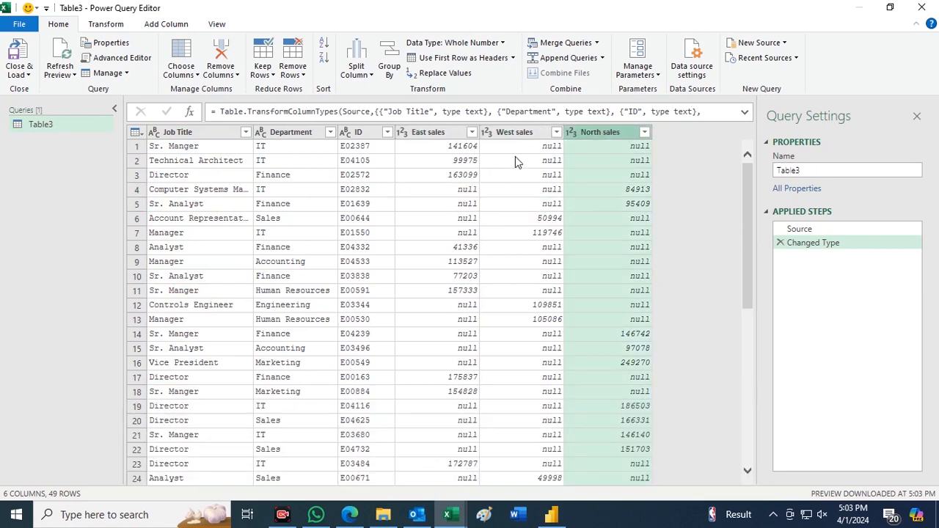
left_click(515, 160)
left_click(457, 176)
left_click(512, 191)
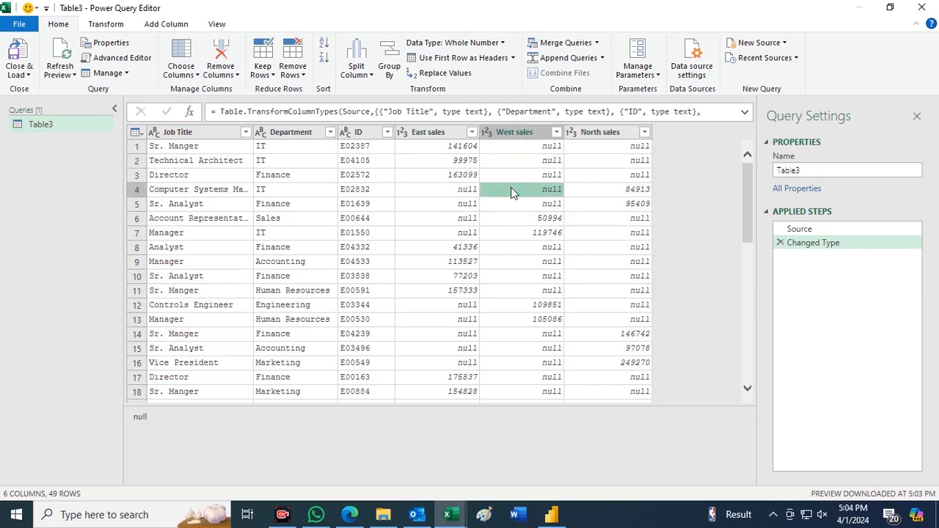
left_click(576, 191)
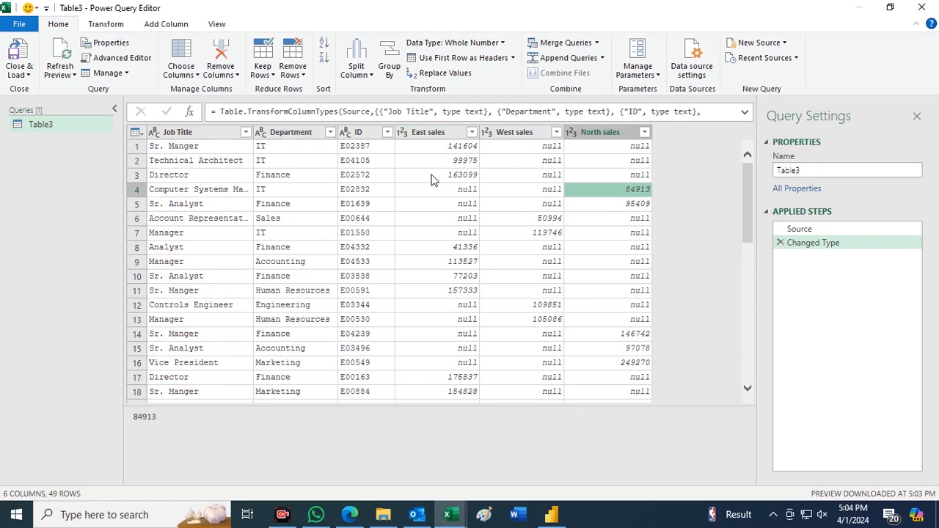
- Unpivot the East sales, West sales and North sales columns into attribute-value pairs
left_click(438, 134)
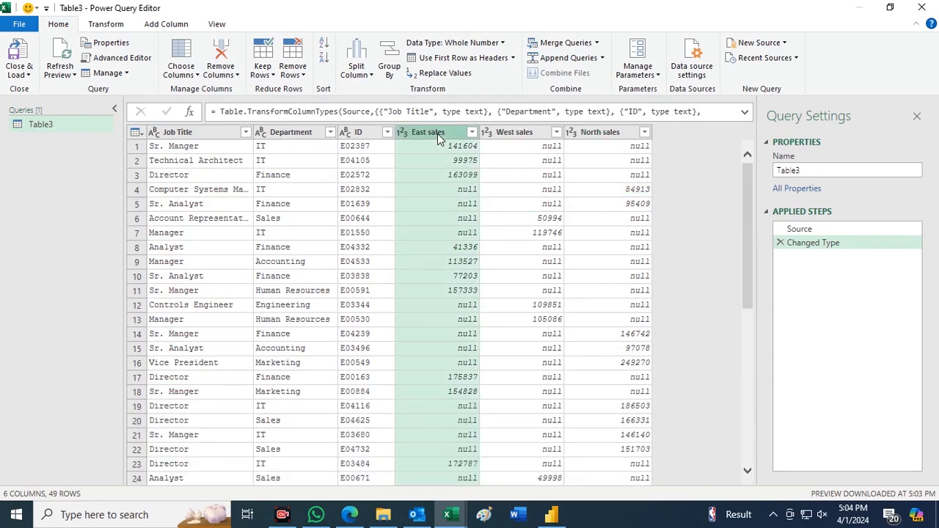
left_click(514, 134, "ctrl")
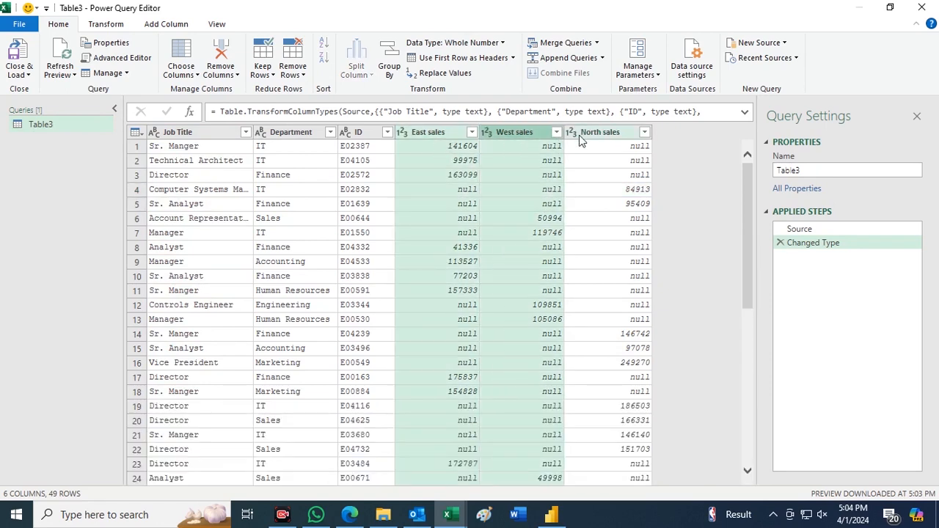
left_click(595, 134, "ctrl")
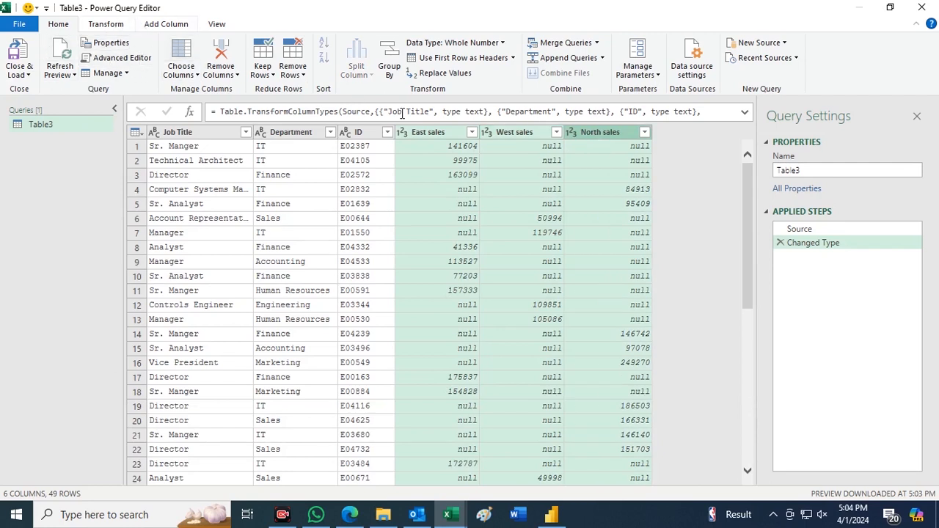
left_click(107, 26)
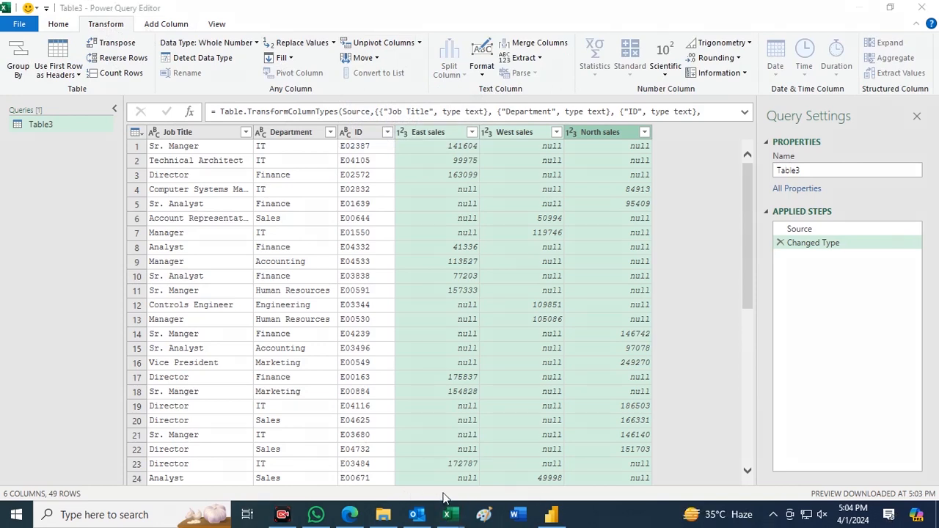
mouse_move(327, 20)
left_mouse_down()
mouse_move(453, 68)
mouse_move(443, 65)
left_mouse_up()
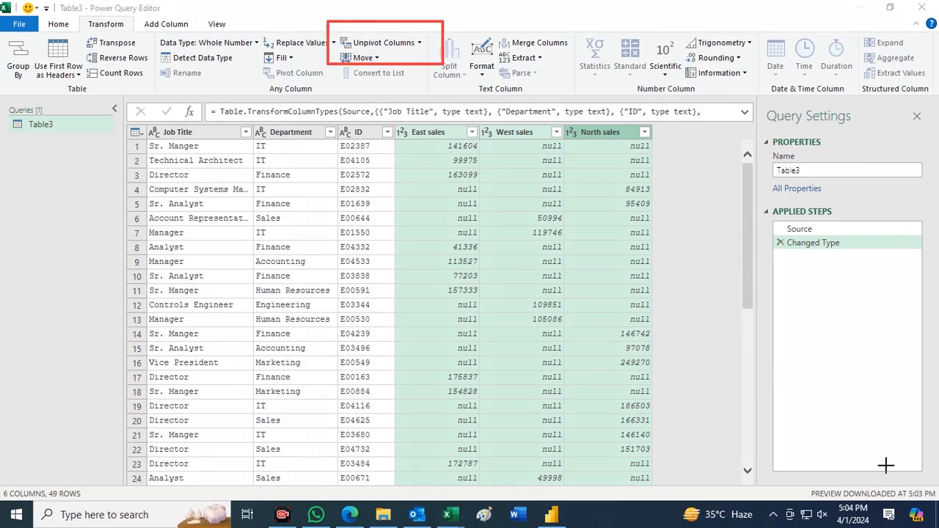
left_click(906, 482)
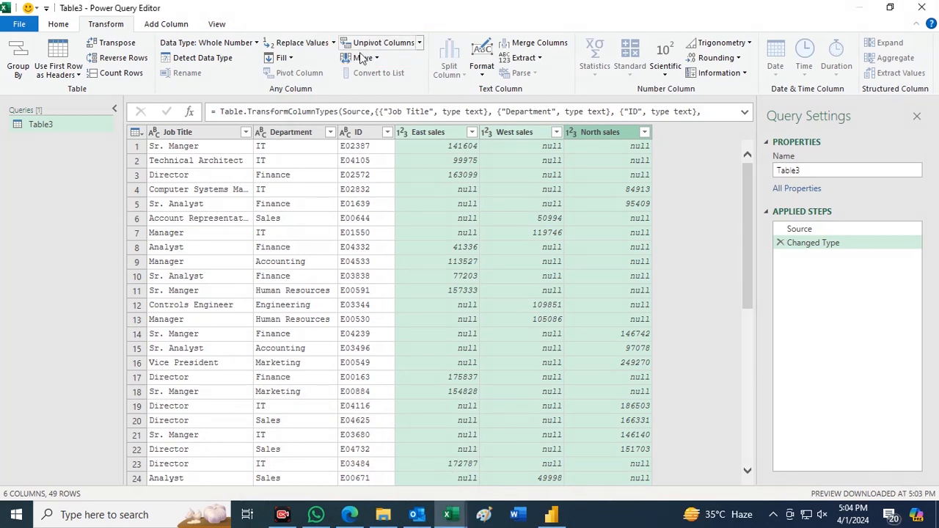
left_click(419, 42)
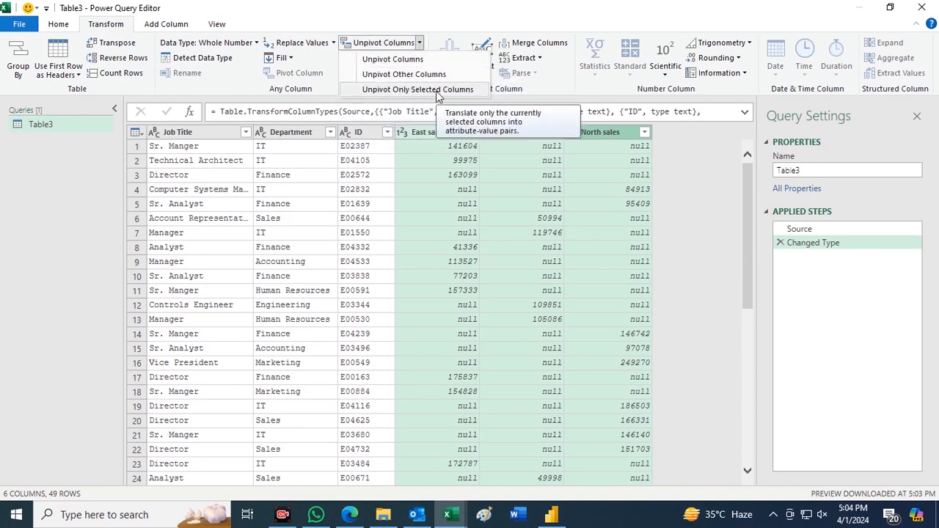
left_click(401, 62)
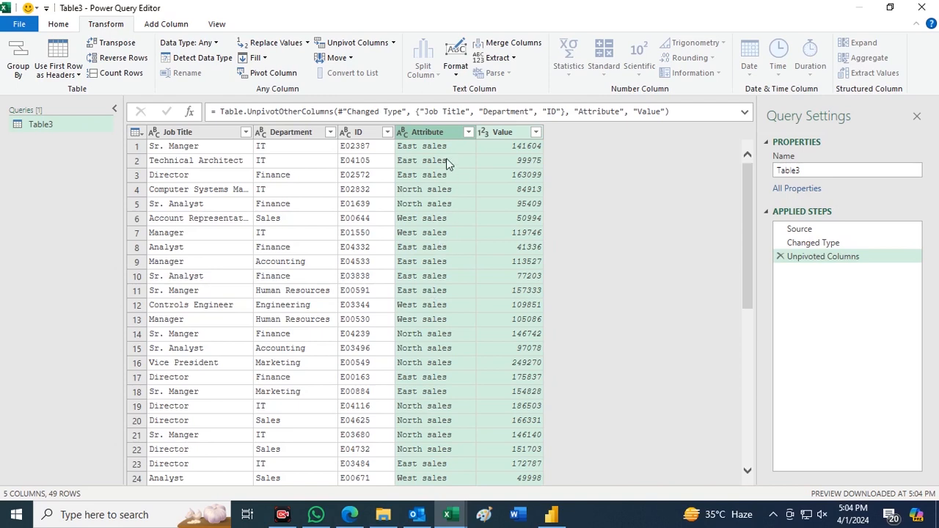
- Rename the Attribute column of the unpivoted query as Region
left_click(433, 135)
double_click(455, 132)
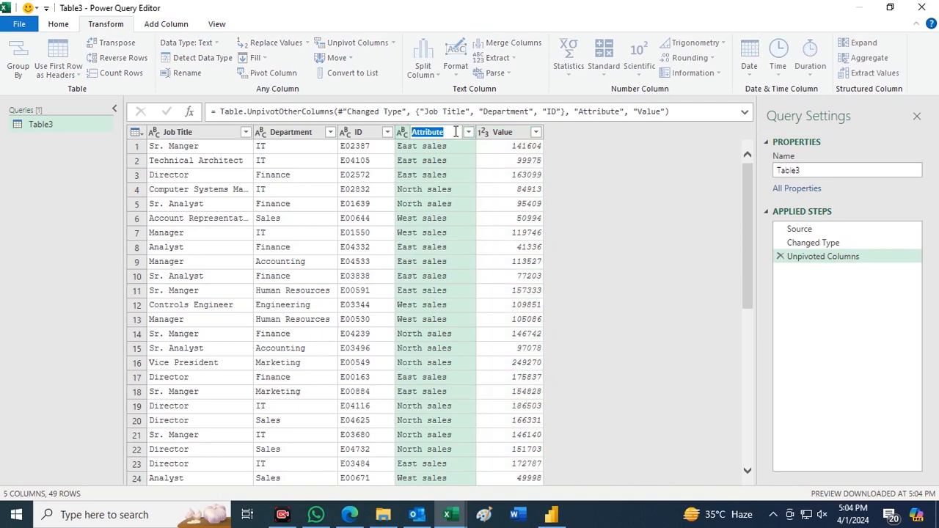
type("region")
left_click(433, 186)
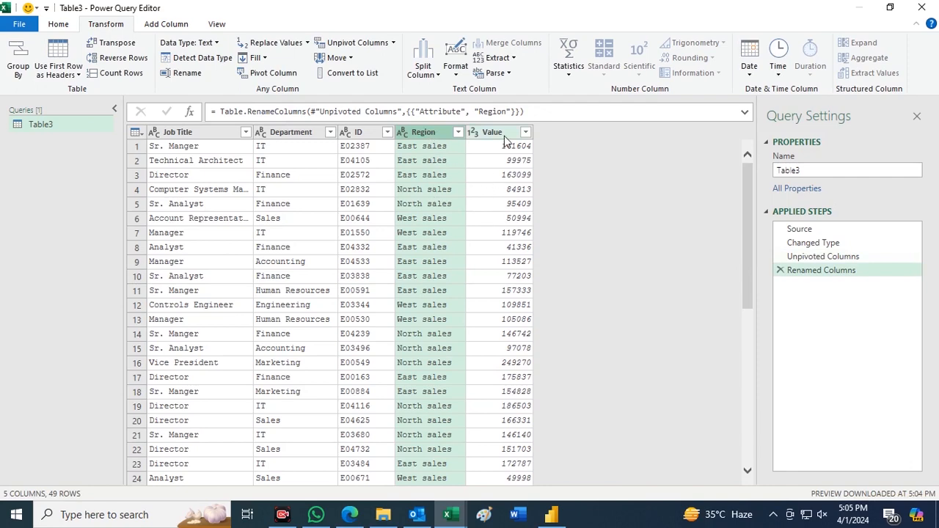
- Review the unpivoted rows and pivot the Region column back into separate sales columns, using Value as the values column
scroll(499, 243, "down", 6)
scroll(496, 264, "up", 6)
scroll(425, 292, "down", 4)
scroll(424, 292, "up", 4)
left_click(489, 133, "ctrl")
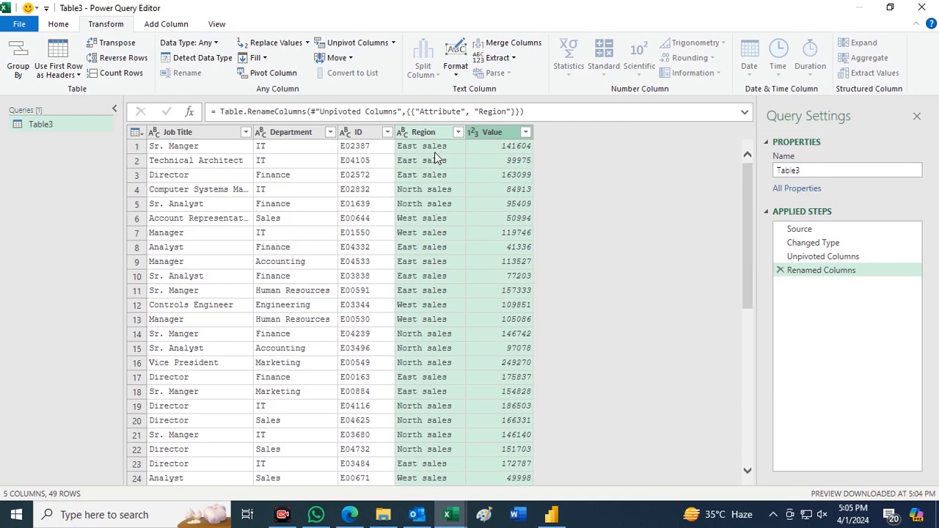
left_click(258, 79)
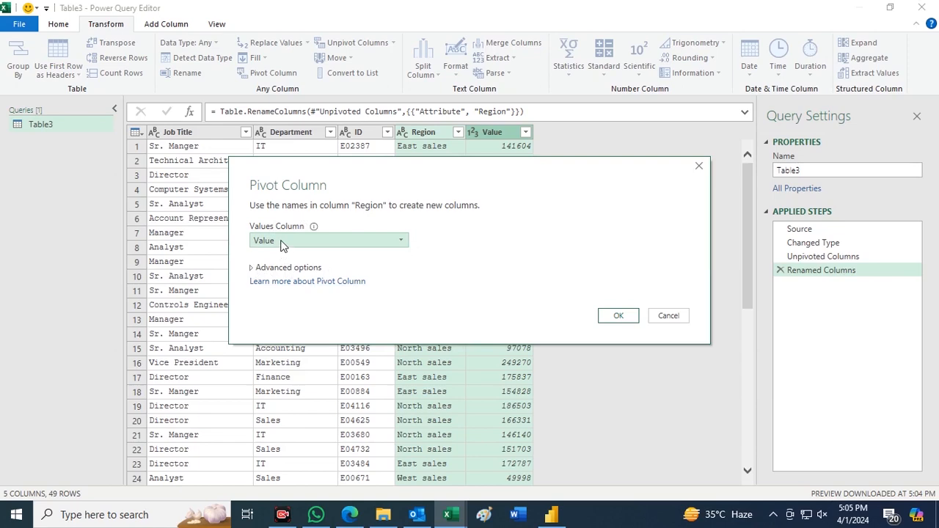
left_click(618, 316)
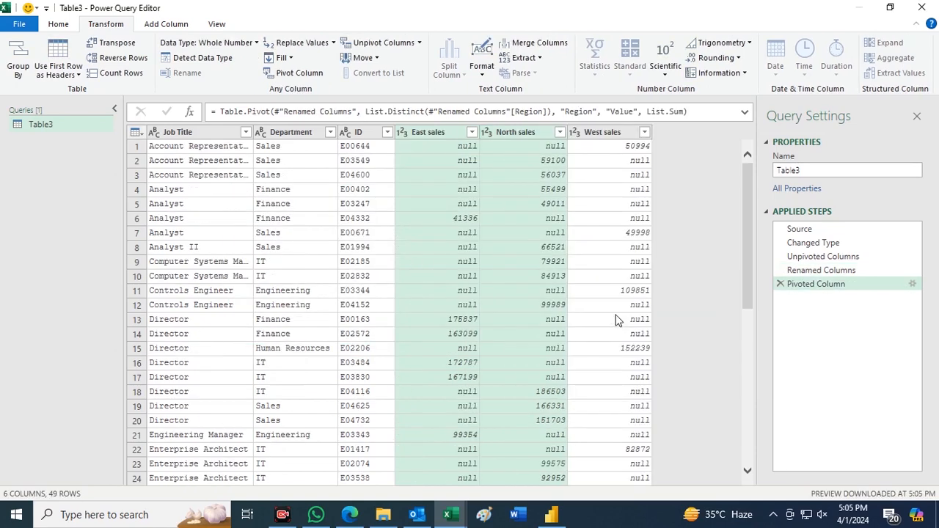